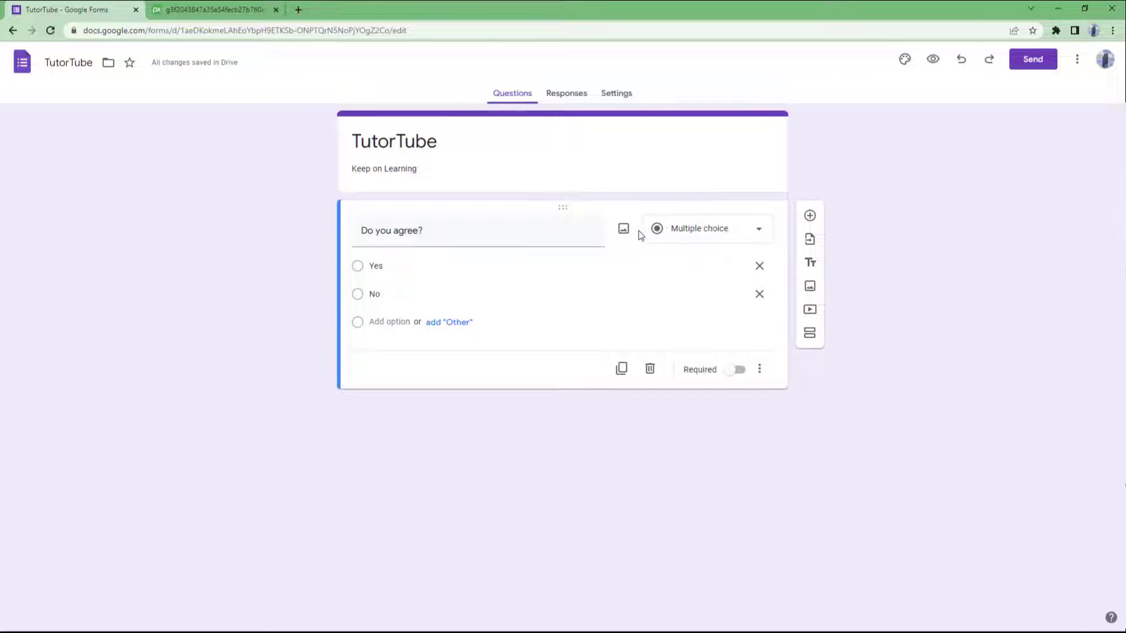
- Open the 'Do you agree?' question's Insert image dialog on its BY URL tab
left_click(623, 232)
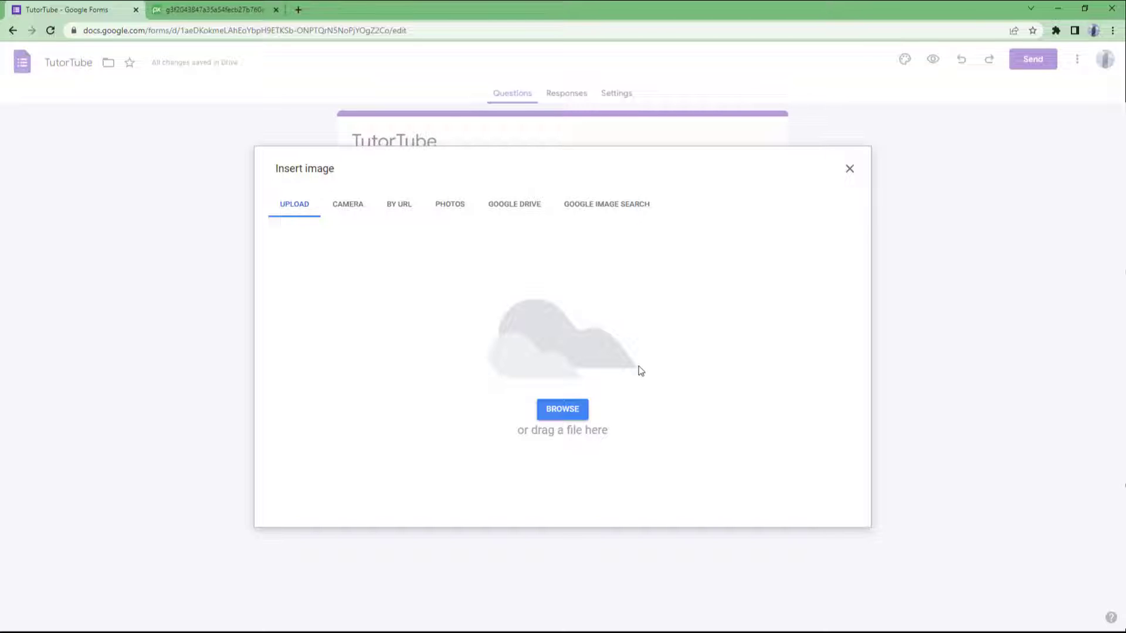
left_click(400, 204)
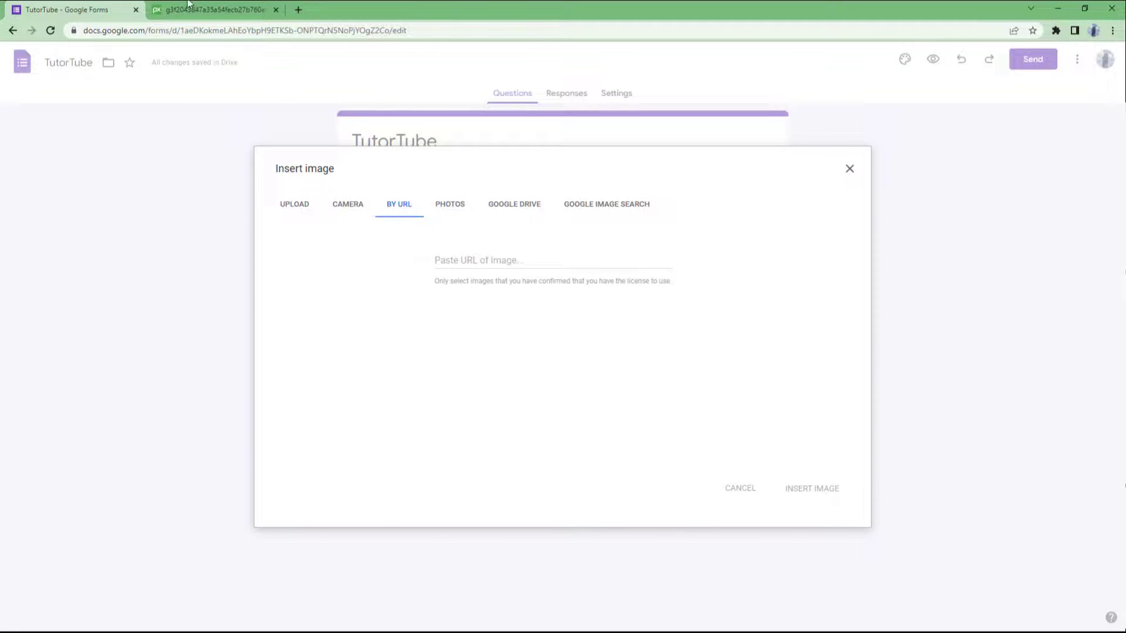
- Copy the meadow photo's address from the pixabay tab and return to Google Forms
left_click(211, 8)
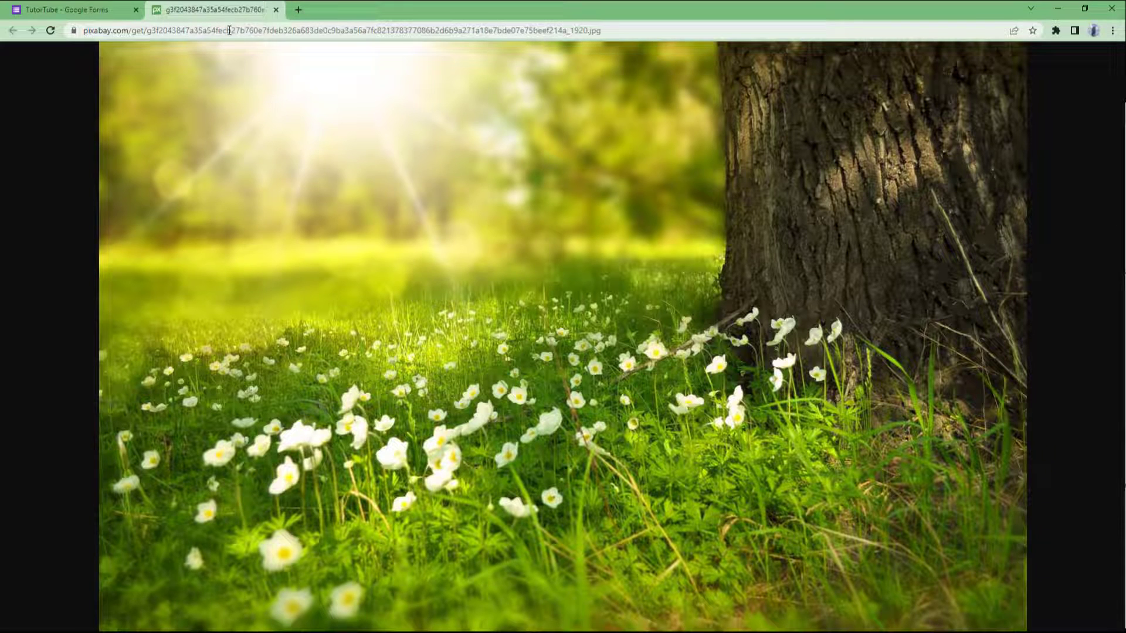
left_click(254, 30)
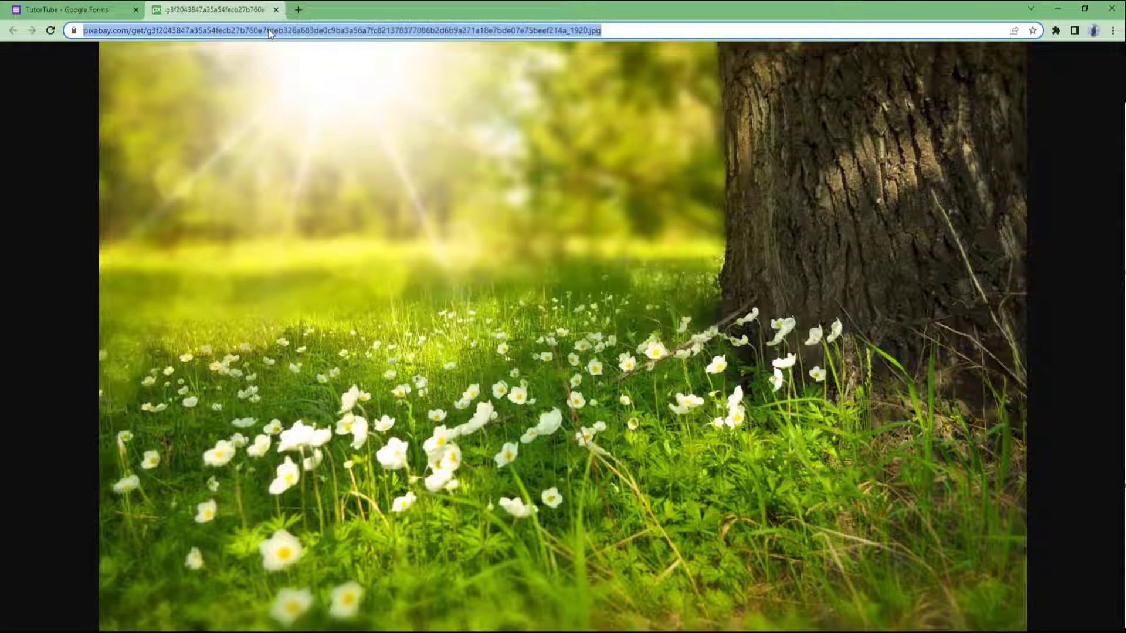
right_click(165, 34)
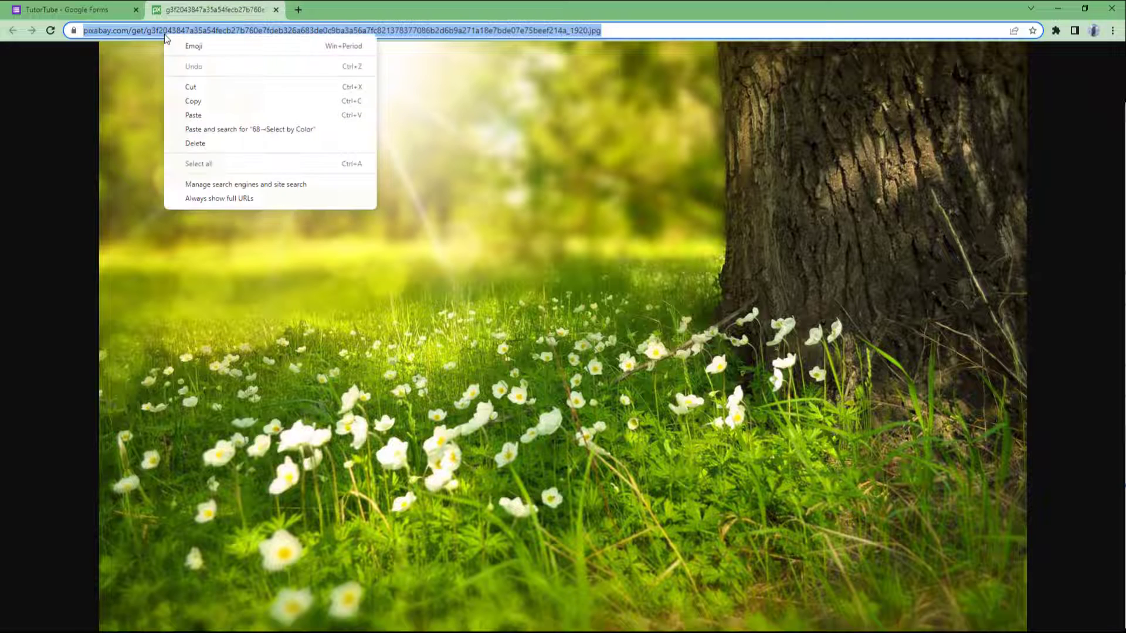
left_click(212, 102)
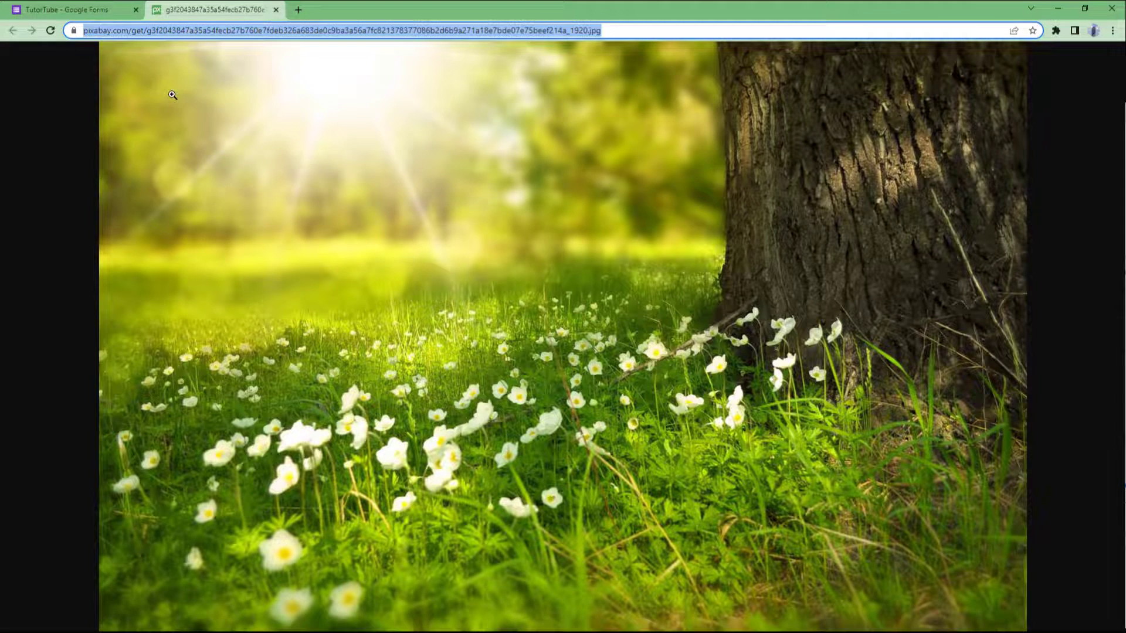
left_click(67, 10)
- Paste the copied meadow photo URL and insert the image into 'Do you agree?'
left_click(470, 259)
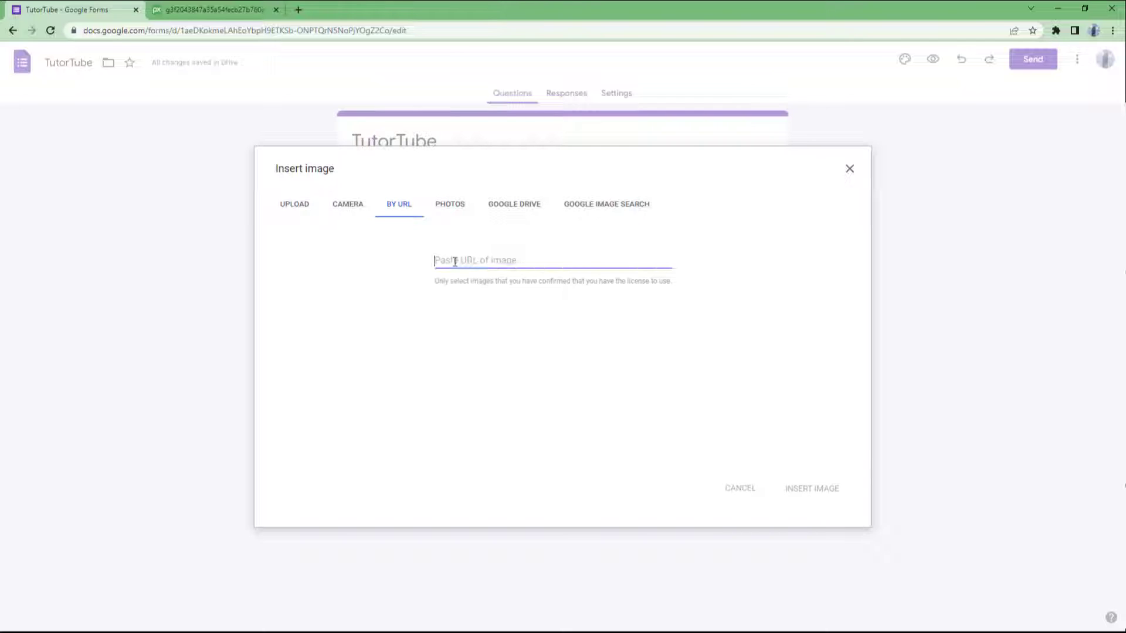
right_click(464, 258)
left_click(498, 353)
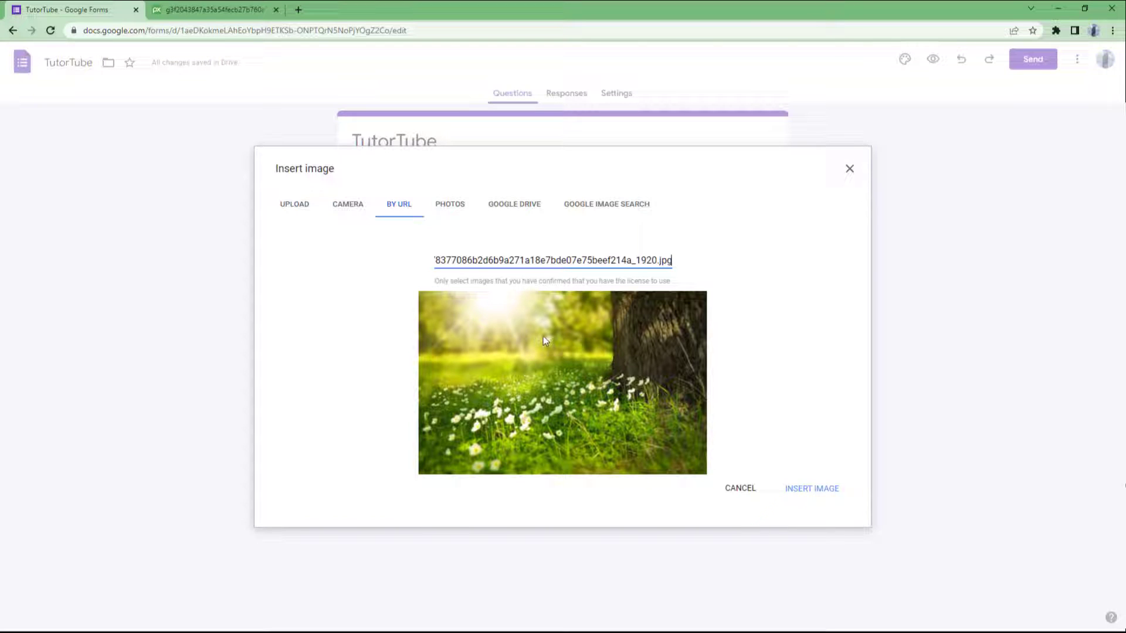
left_click(808, 489)
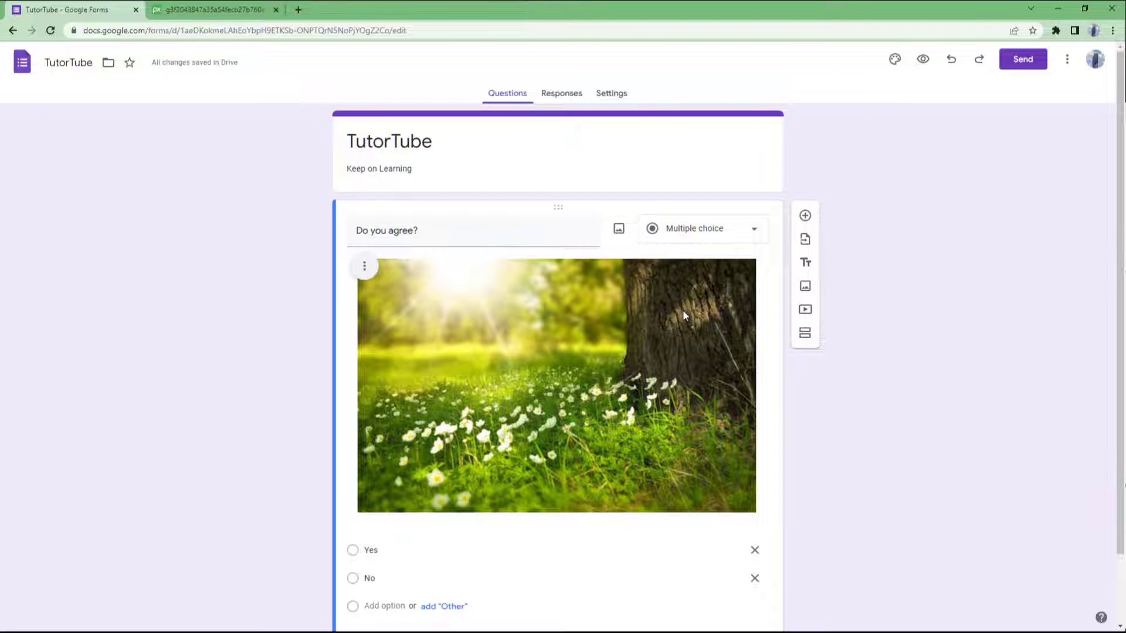
scroll(683, 310, "down", 2)
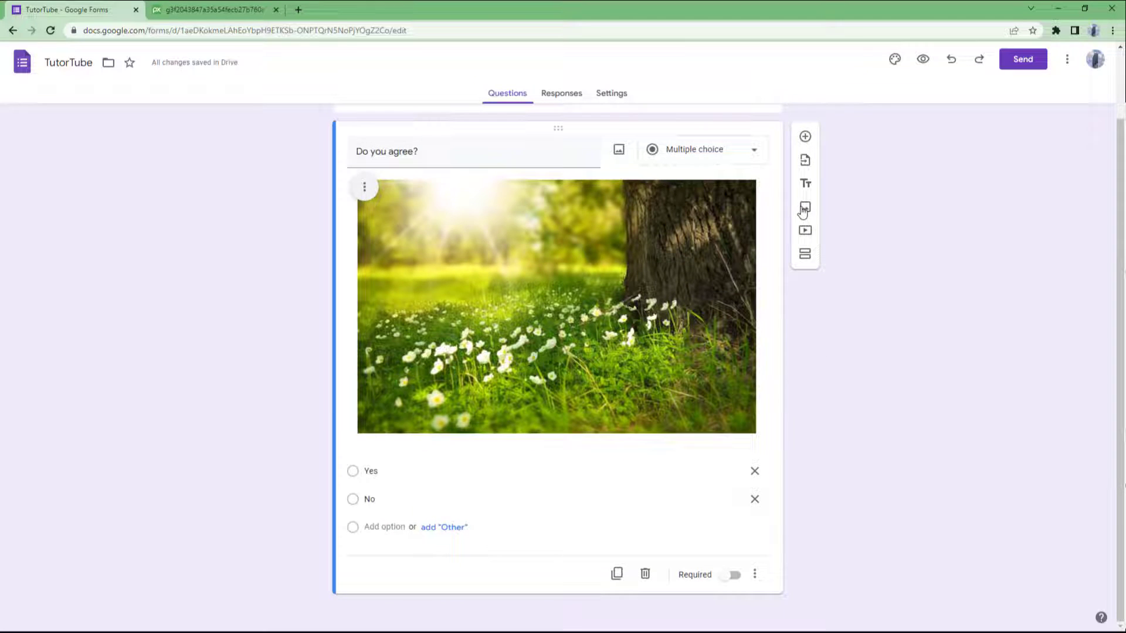
scroll(792, 264, "up", 1)
scroll(769, 388, "down", 1)
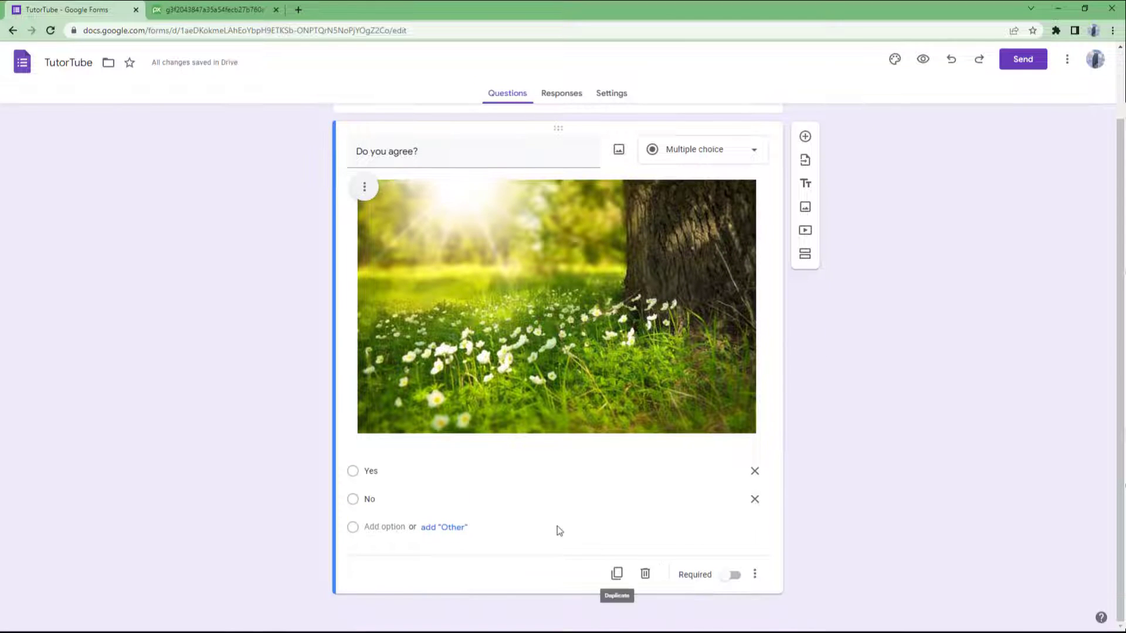
- Attach the meadow photo to the 'Yes' option by pasting its URL
left_click(563, 472)
left_click(727, 472)
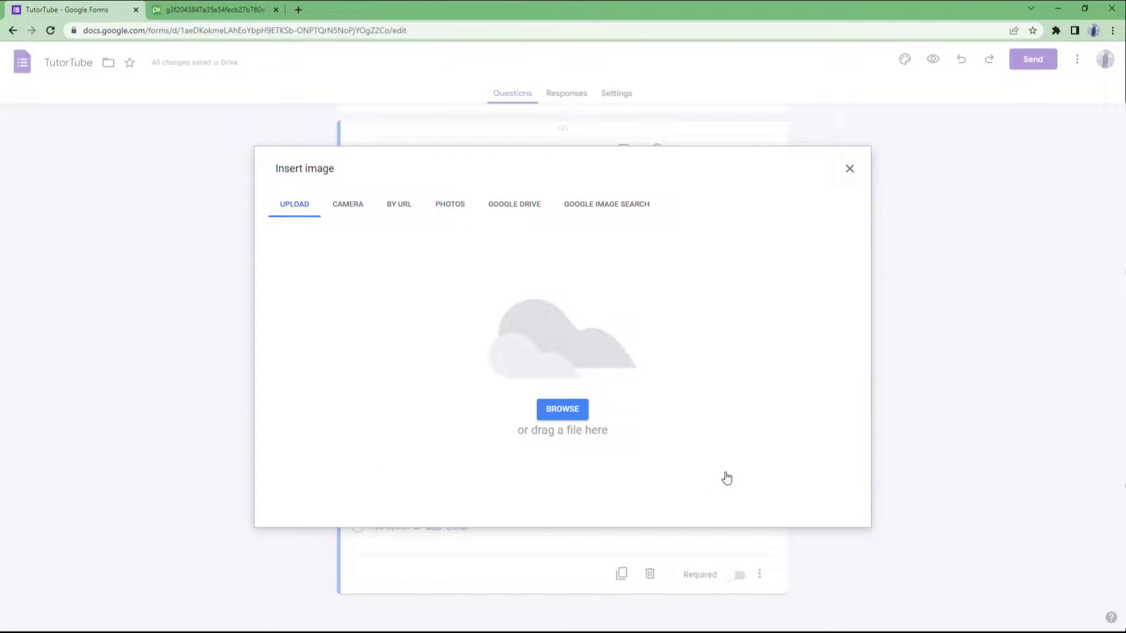
left_click(398, 204)
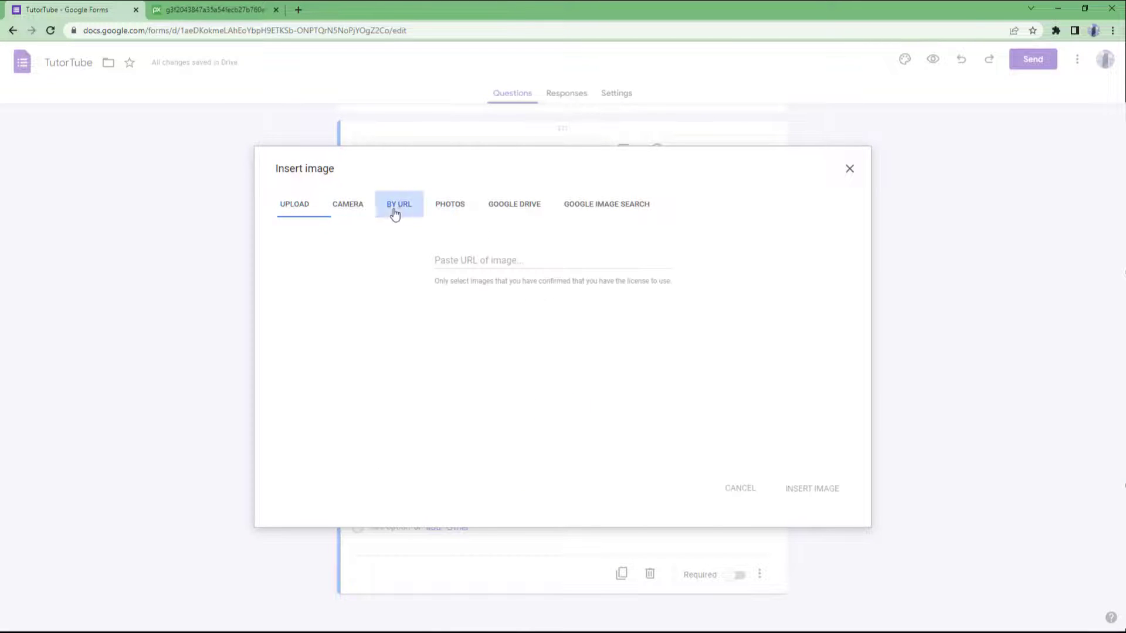
right_click(470, 260)
left_click(510, 353)
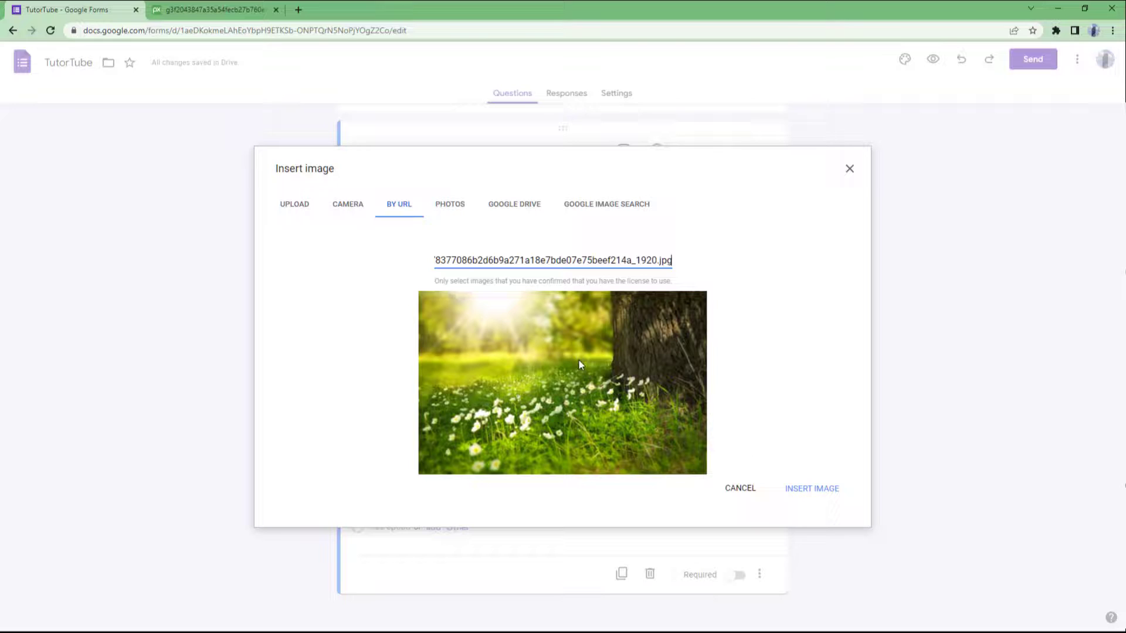
left_click(796, 489)
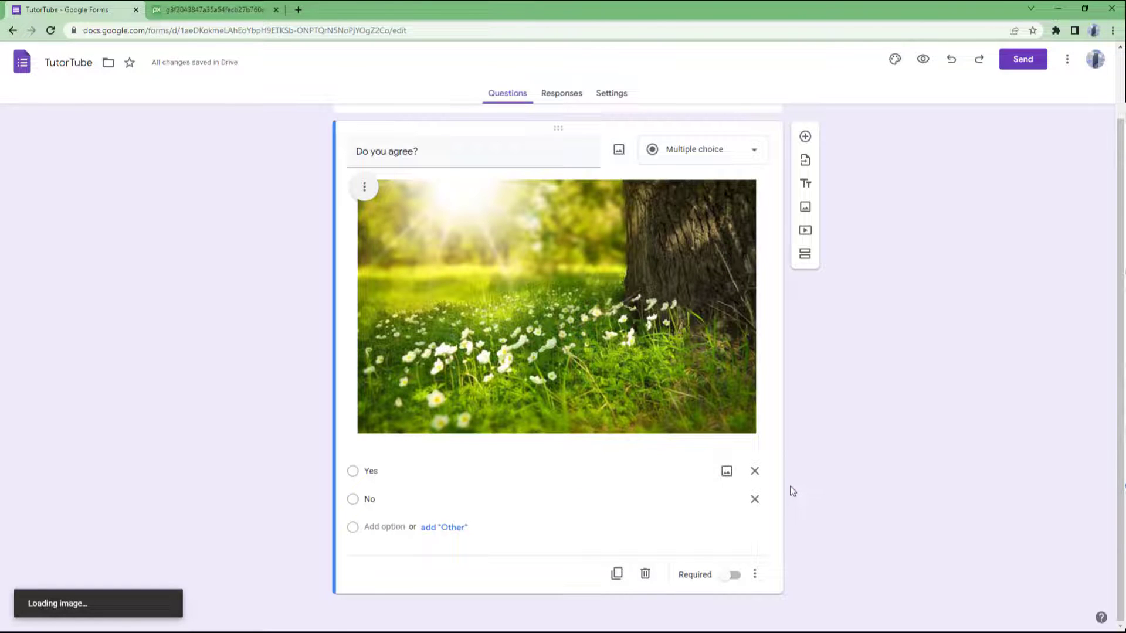